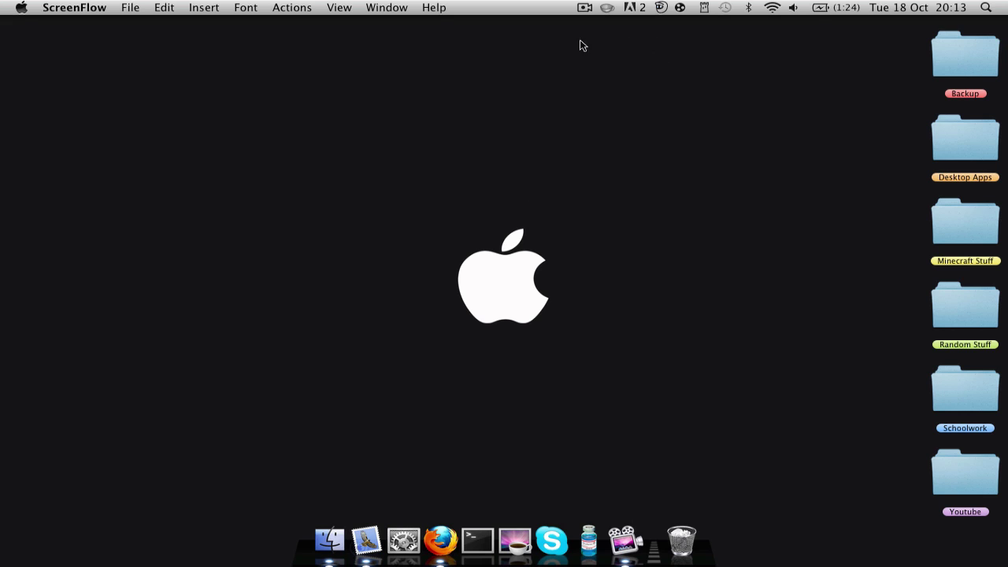
- In Firefox, search 'log me in hamachi' and open the LogMeIn Hamachi download page
drag(426, 206, 578, 348)
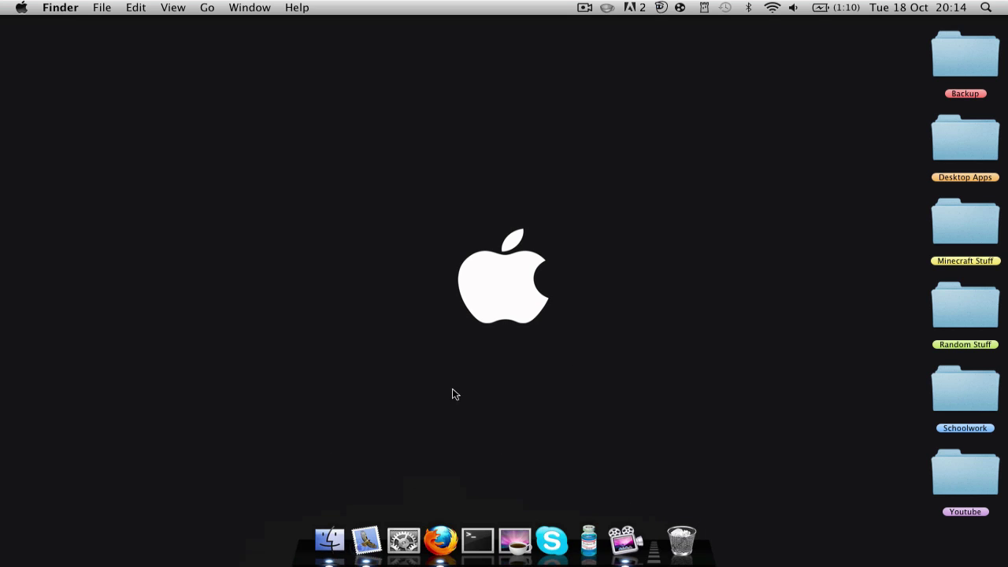
click(432, 560)
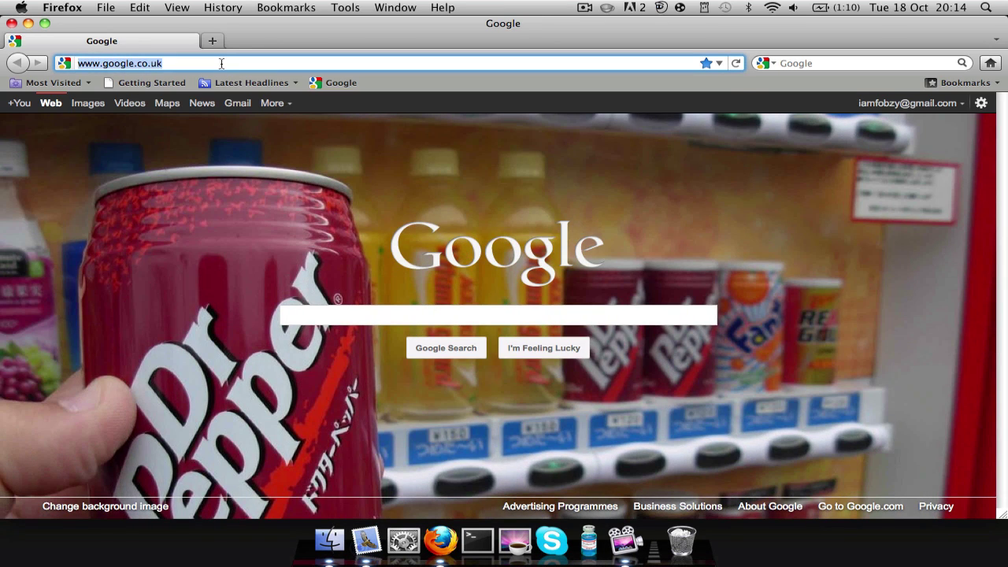
click(227, 65)
text(log me )
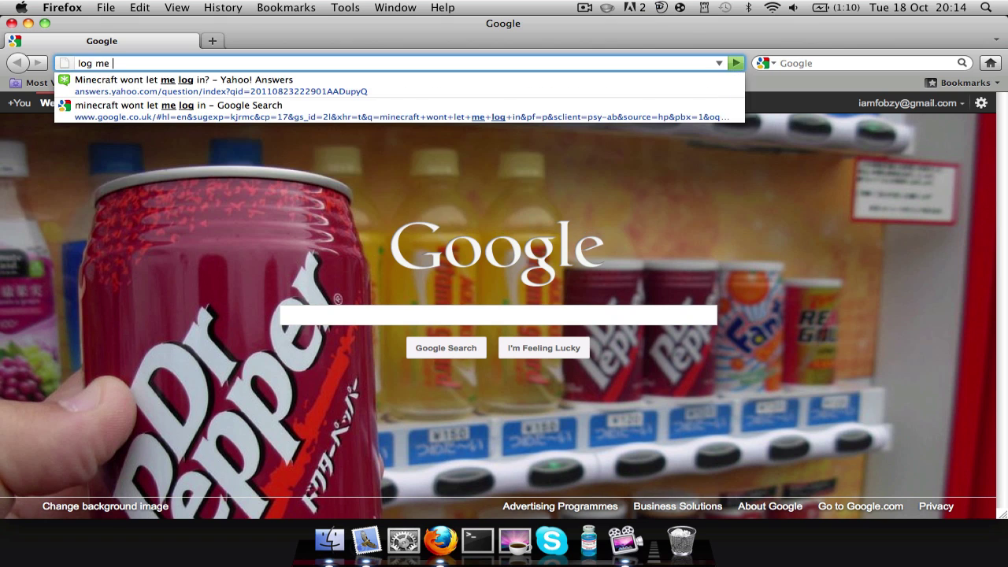
text(in ha)
key(BackSpace)
text(hamachi)
key(Return)
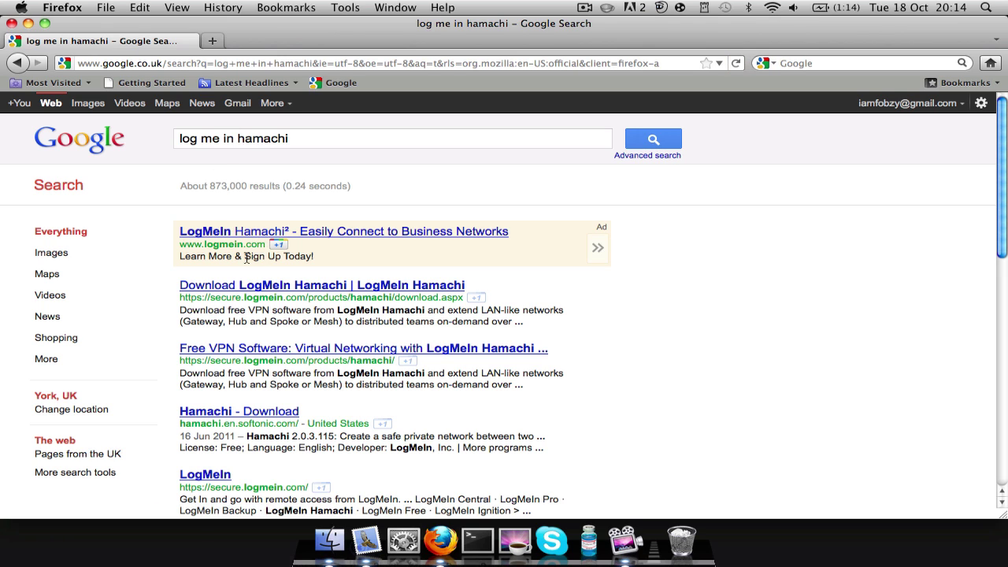
click(249, 288)
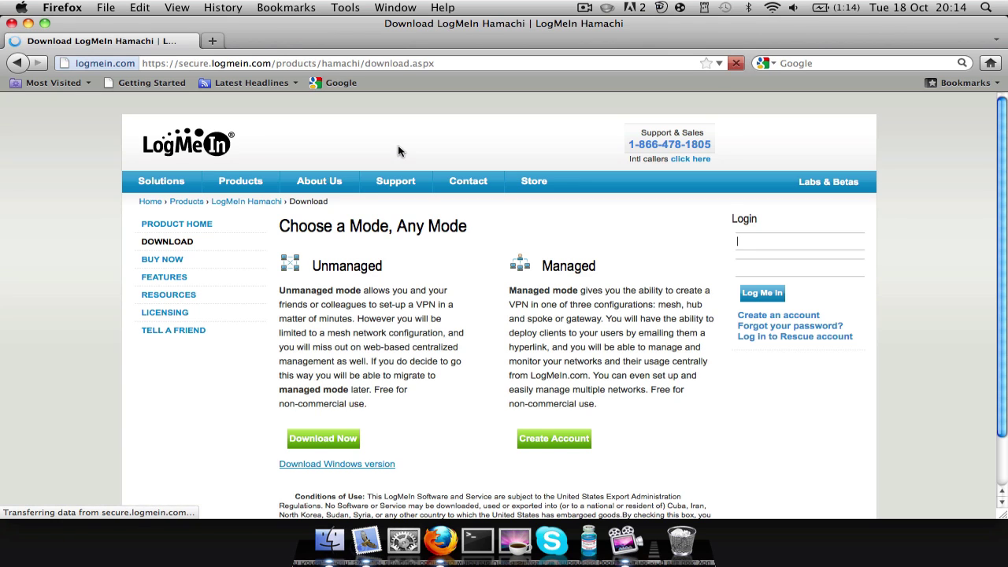
scroll(476, 222, down, 2)
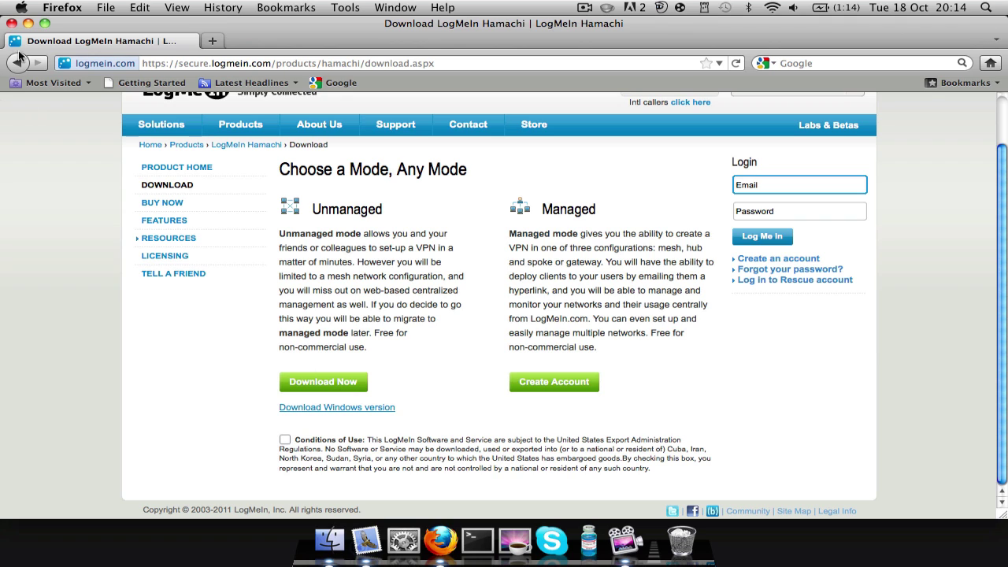
- Close Firefox and open the Hamachi main window from its menu-bar icon
click(12, 23)
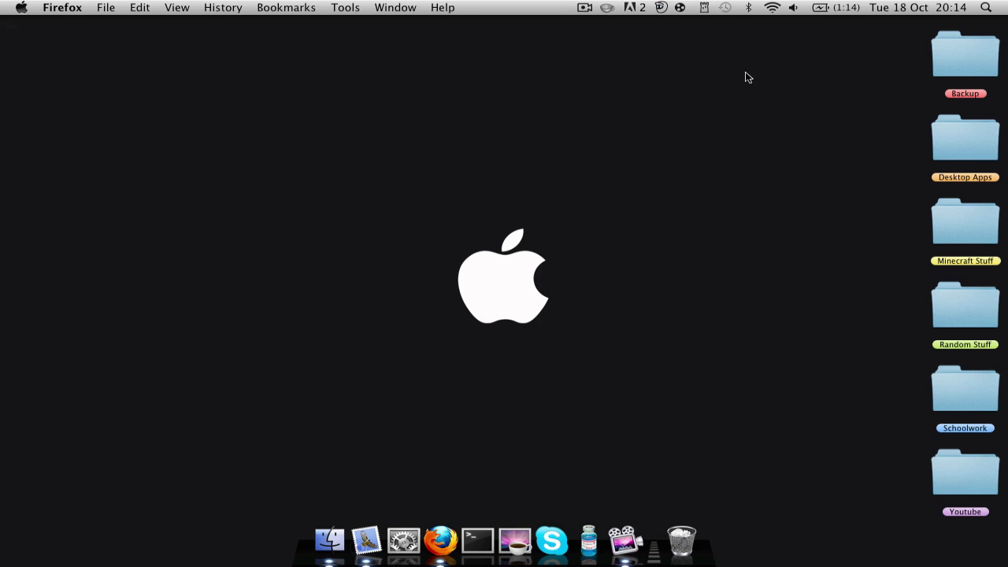
click(681, 10)
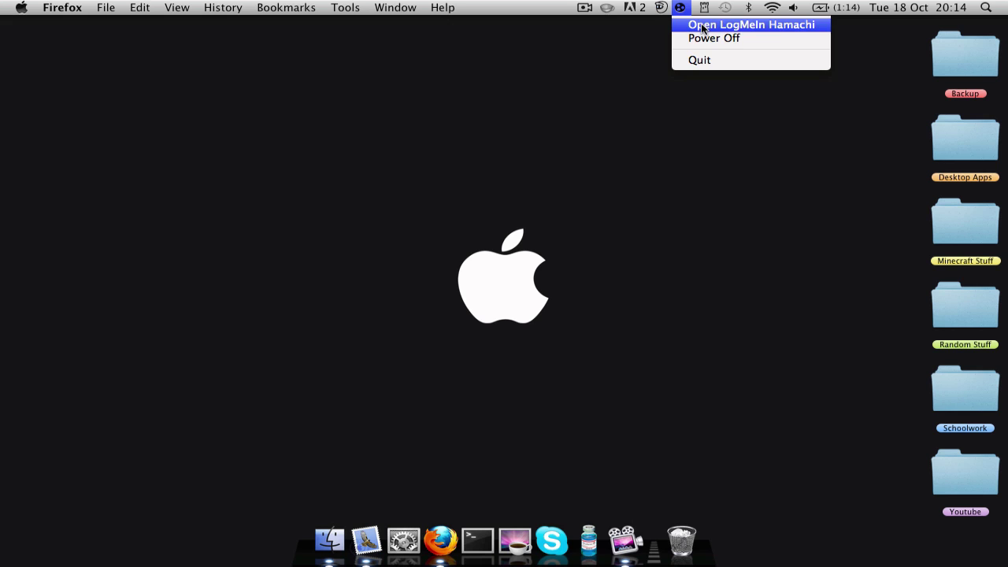
click(703, 28)
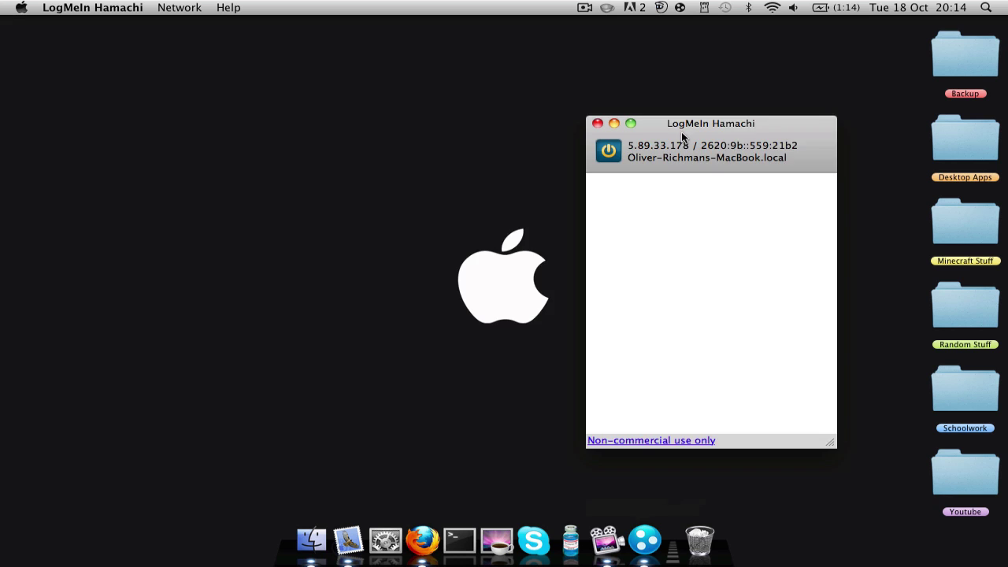
- Move the Hamachi window toward the centre and power it off, then back on
drag(682, 135, 513, 102)
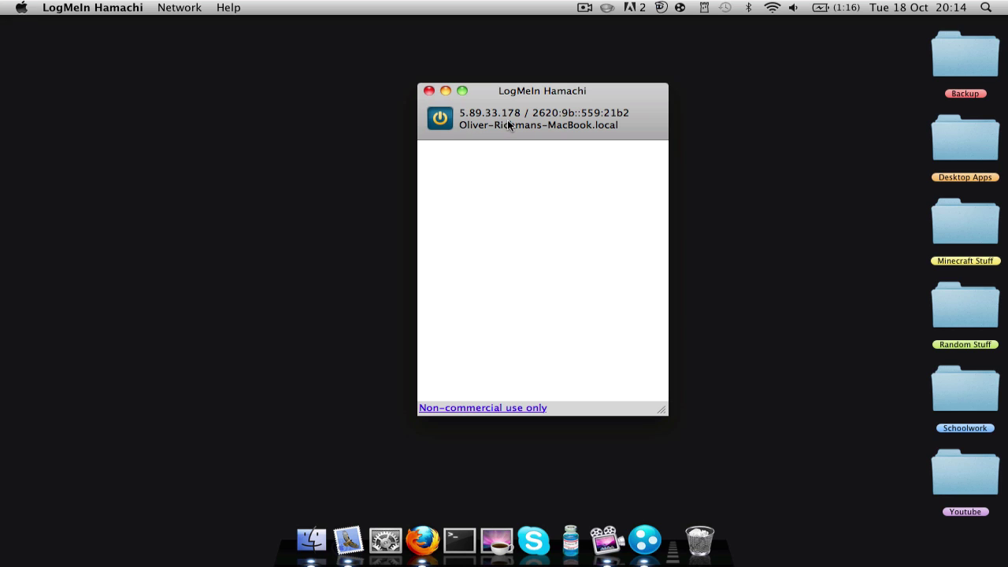
click(446, 122)
click(446, 123)
- Create a network with ID 'IamfobZy's Server' and a password, using Network > Create a new network
drag(529, 103, 368, 74)
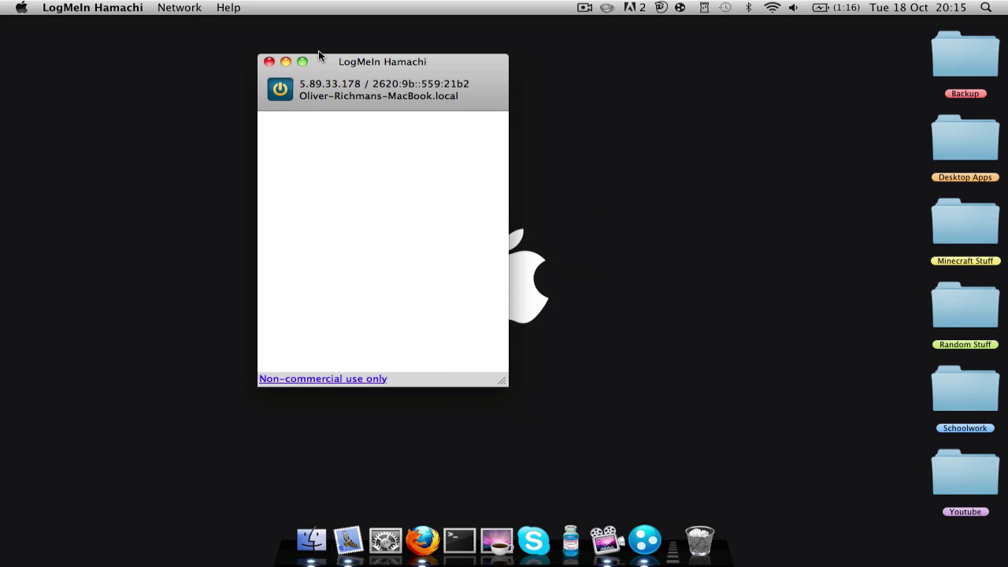
click(194, 9)
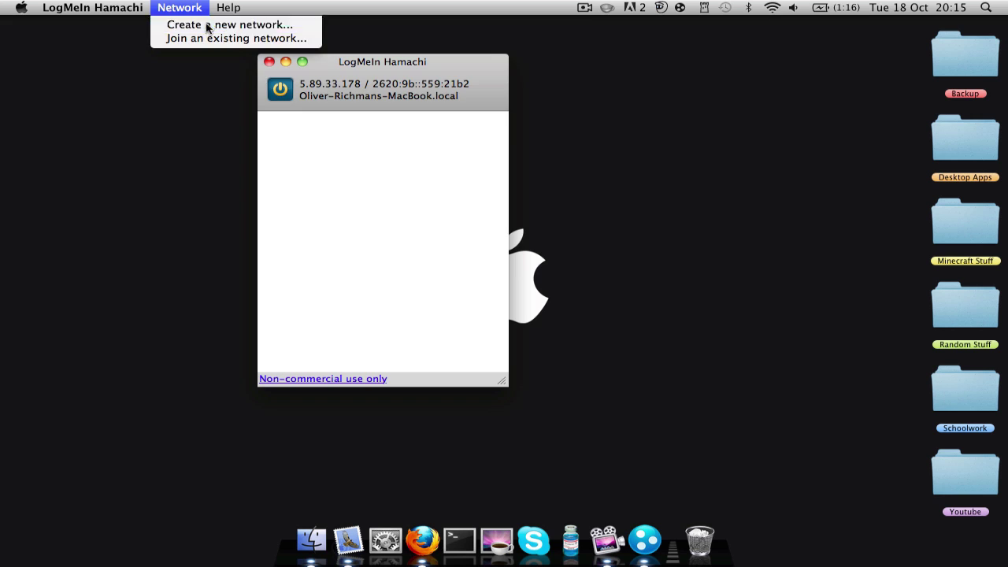
click(206, 25)
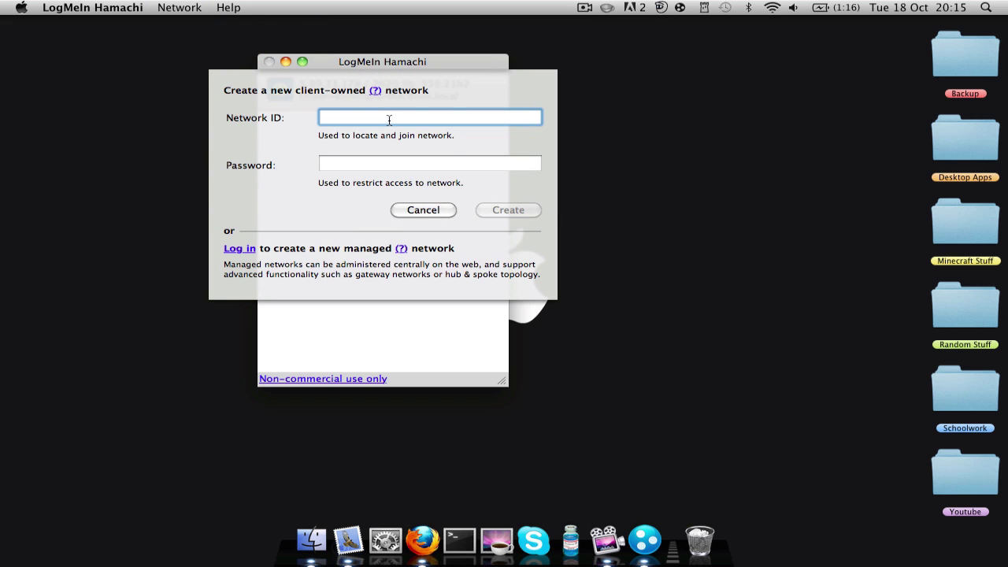
text(l)
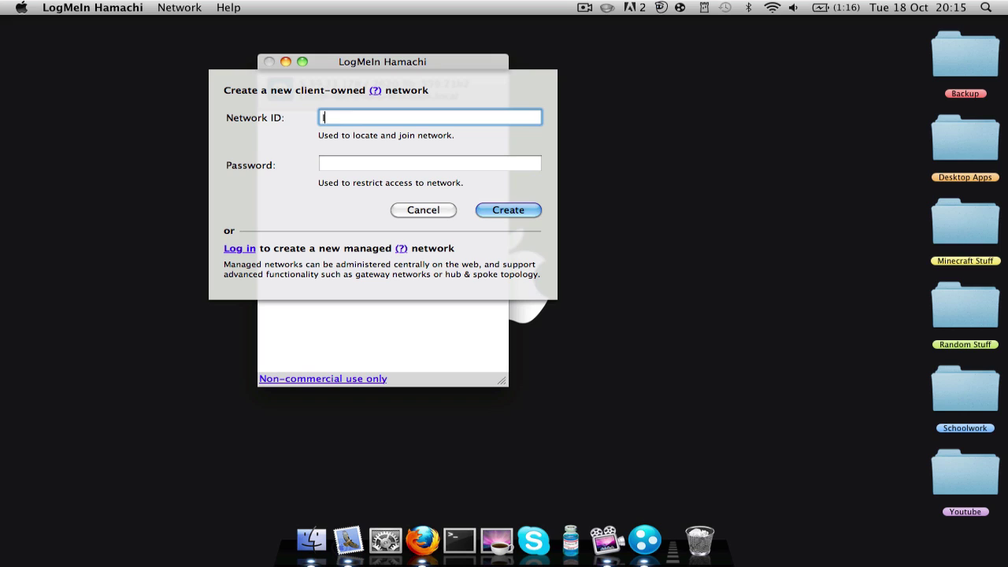
text(amfobZy's Server)
click(402, 160)
text(123)
click(505, 210)
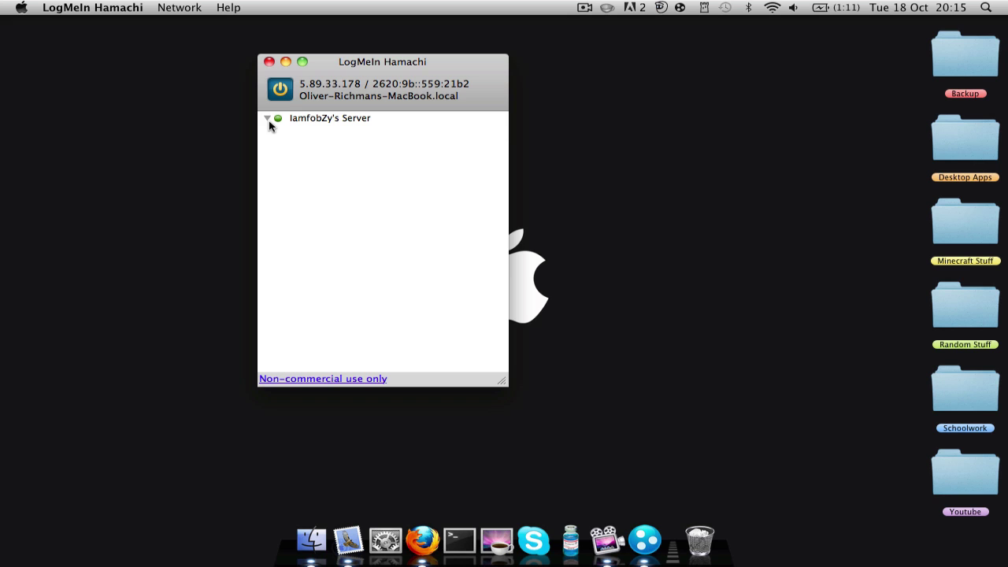
click(267, 118)
right_click(312, 122)
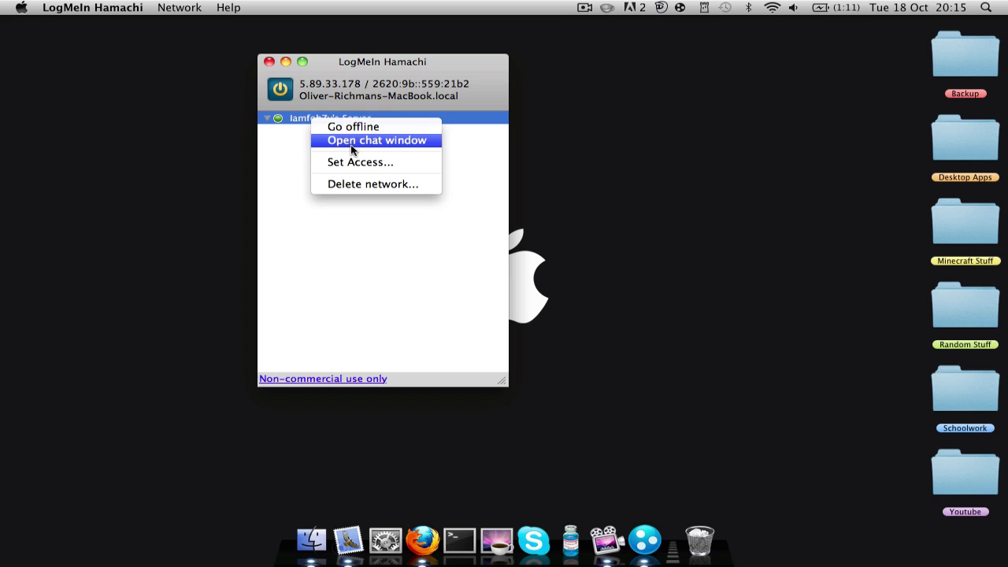
click(352, 140)
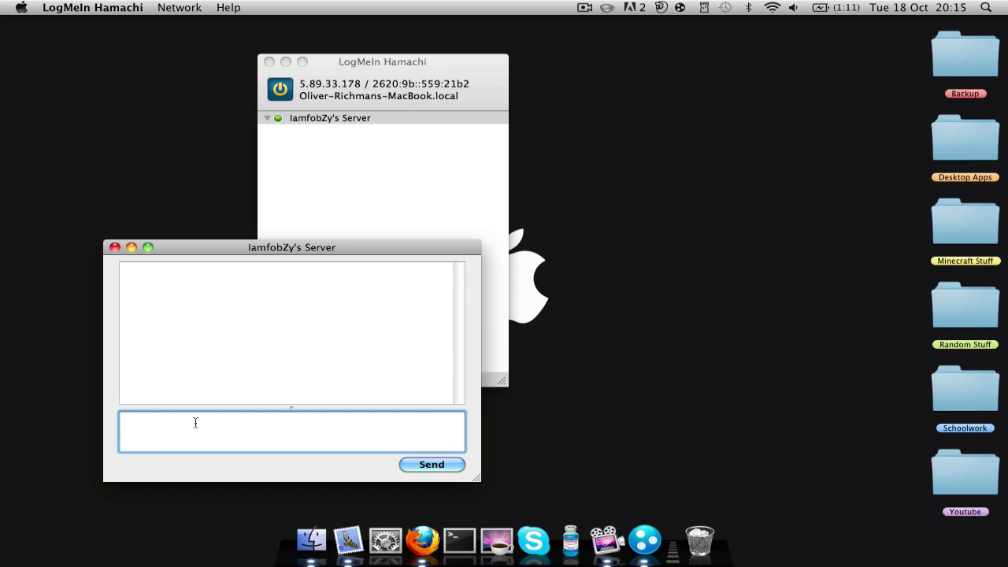
click(115, 248)
click(362, 159)
click(269, 62)
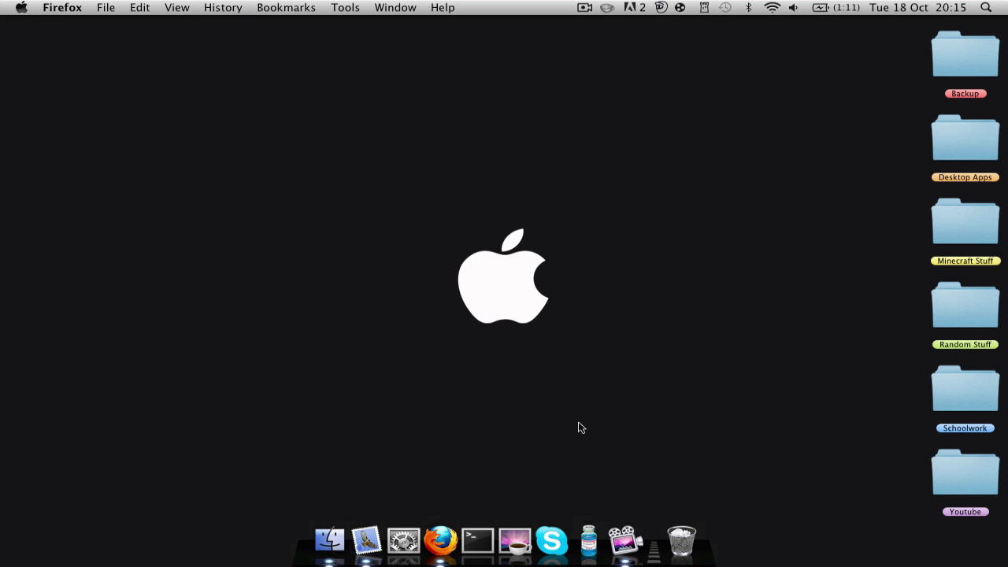
click(681, 9)
click(692, 26)
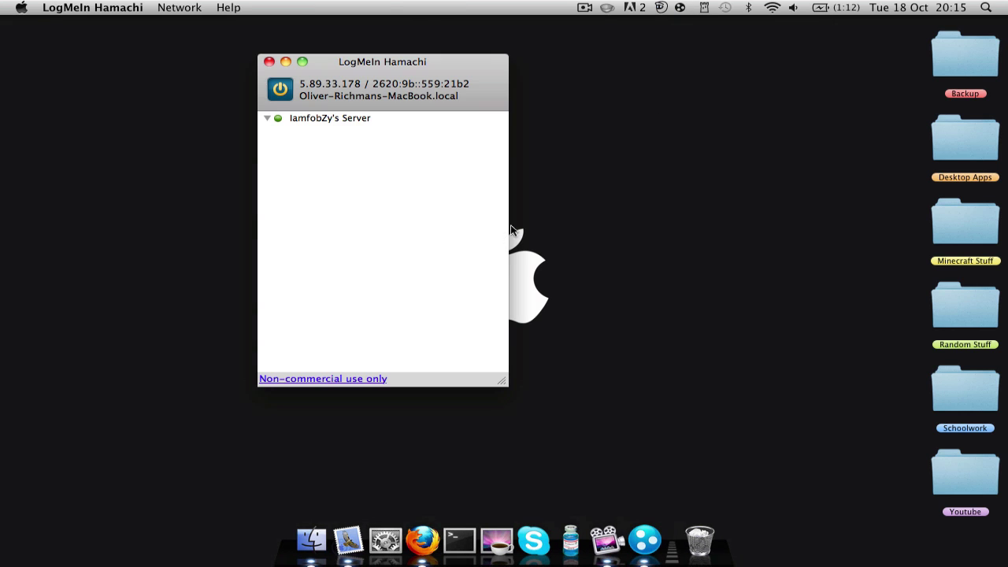
click(317, 120)
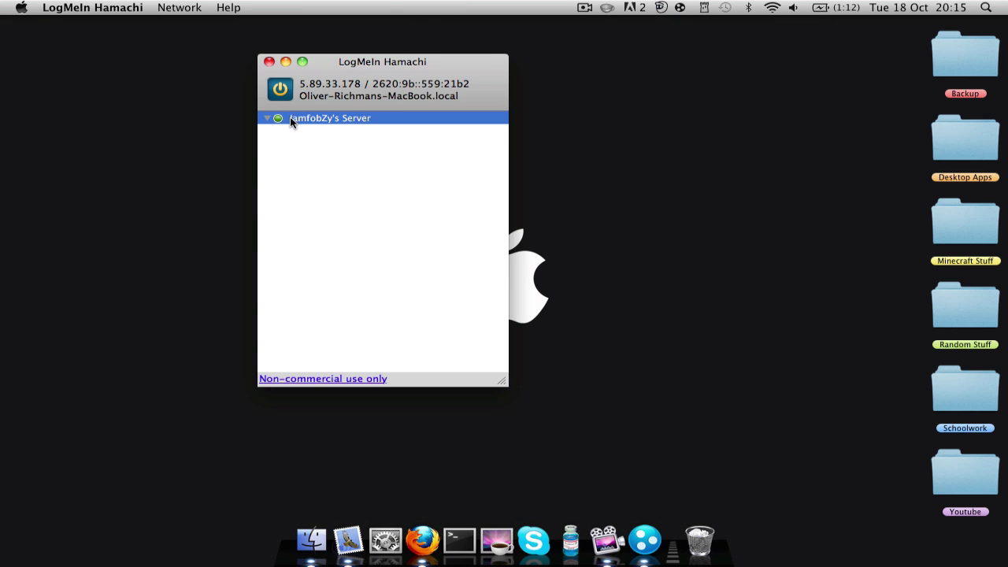
click(180, 8)
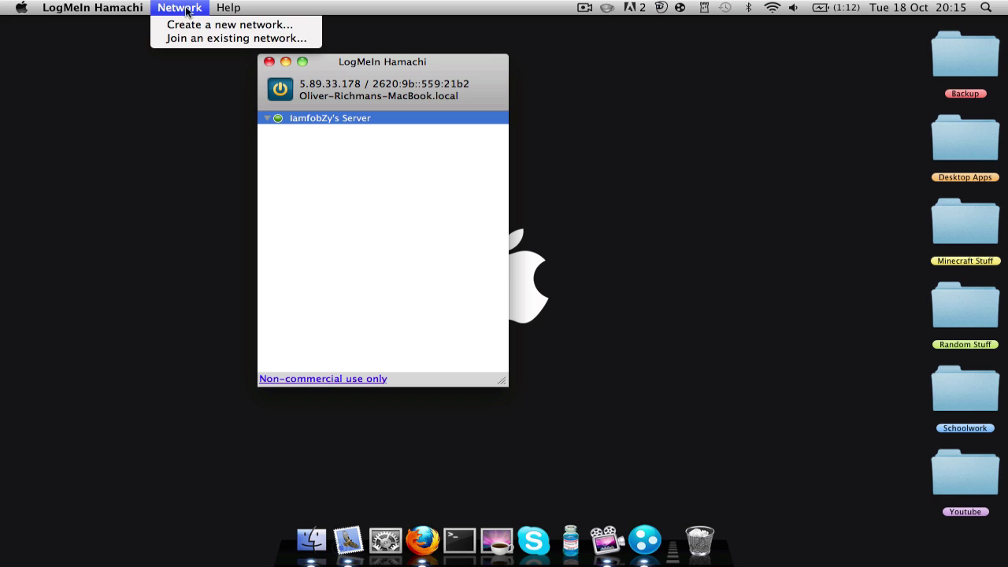
click(223, 36)
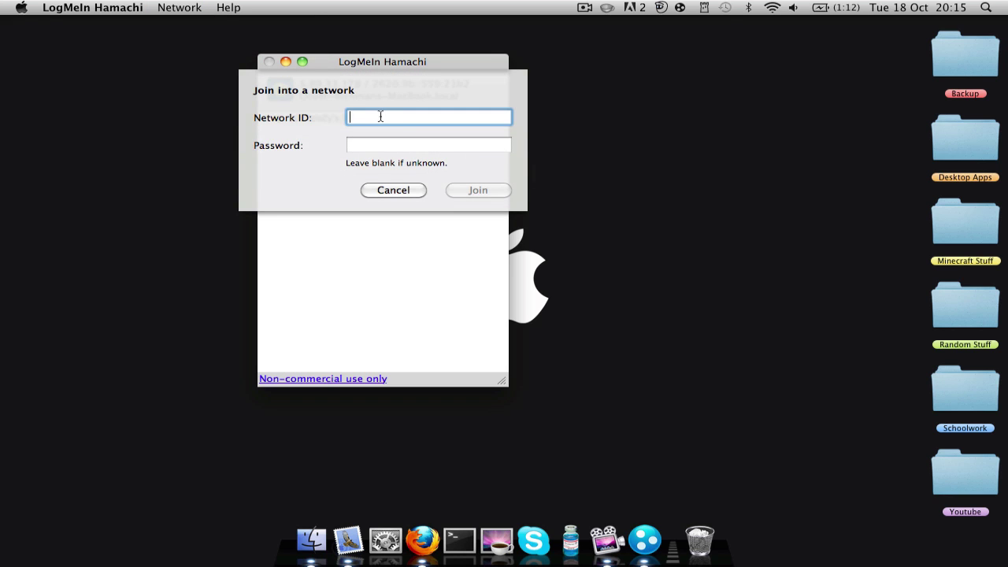
text(Iamf)
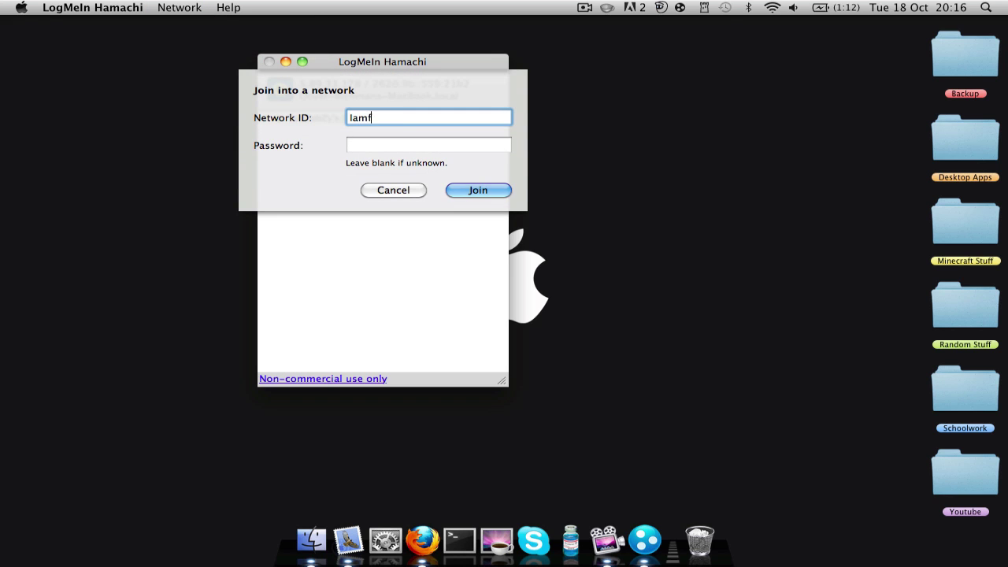
text(obZy's Server)
click(389, 148)
text(•••)
click(459, 189)
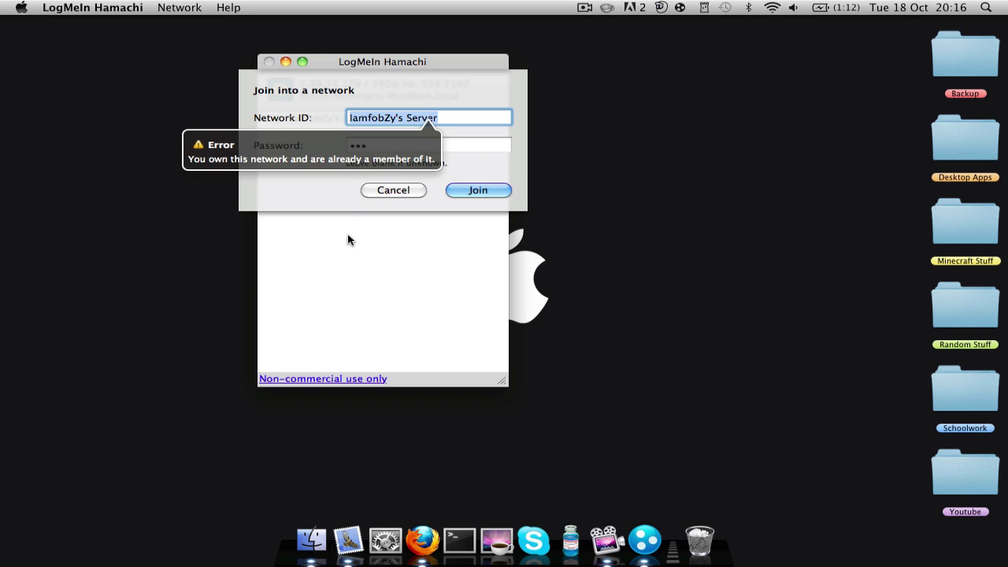
click(375, 189)
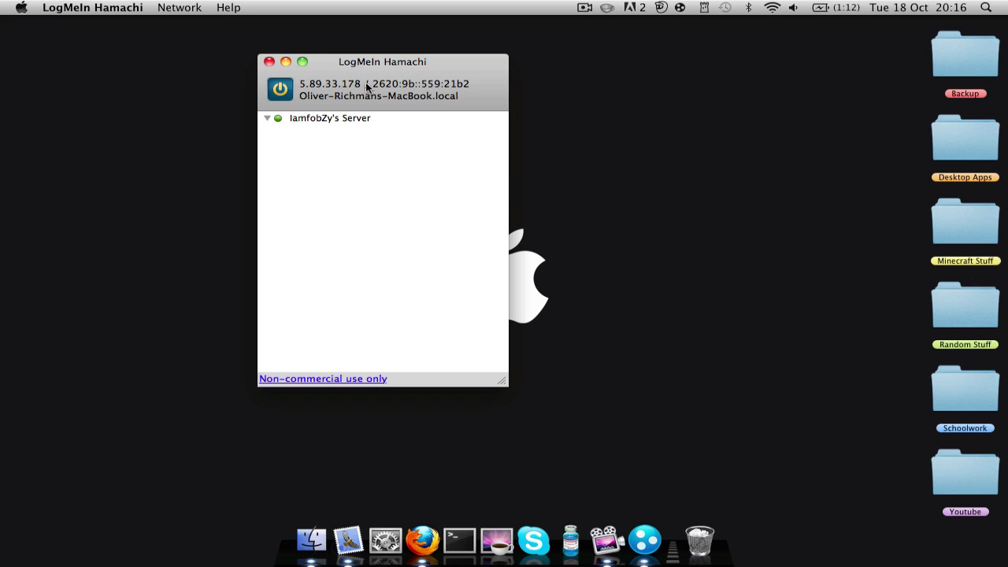
- Select IamfobZy's Server in the list, then close the Hamachi window
click(313, 132)
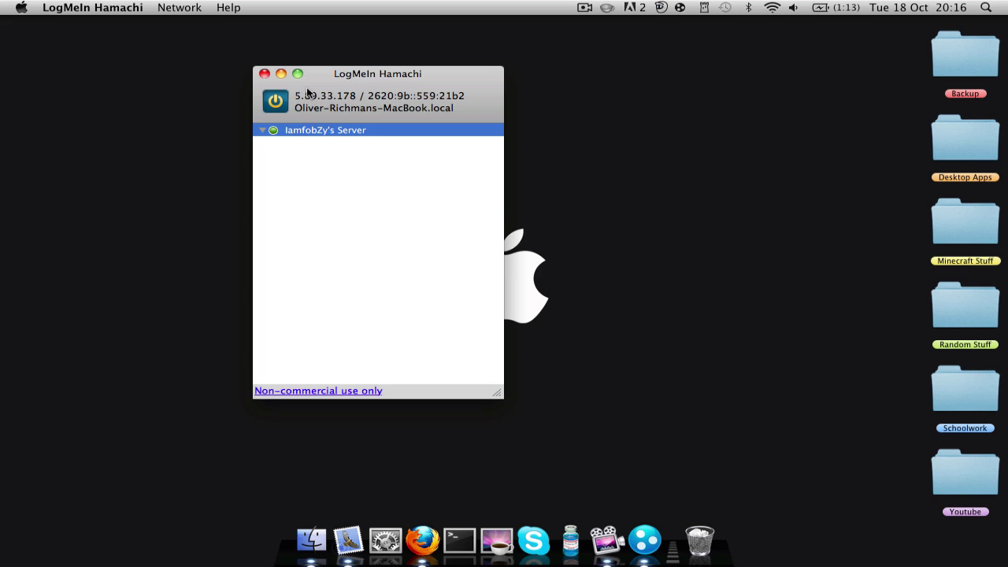
click(265, 73)
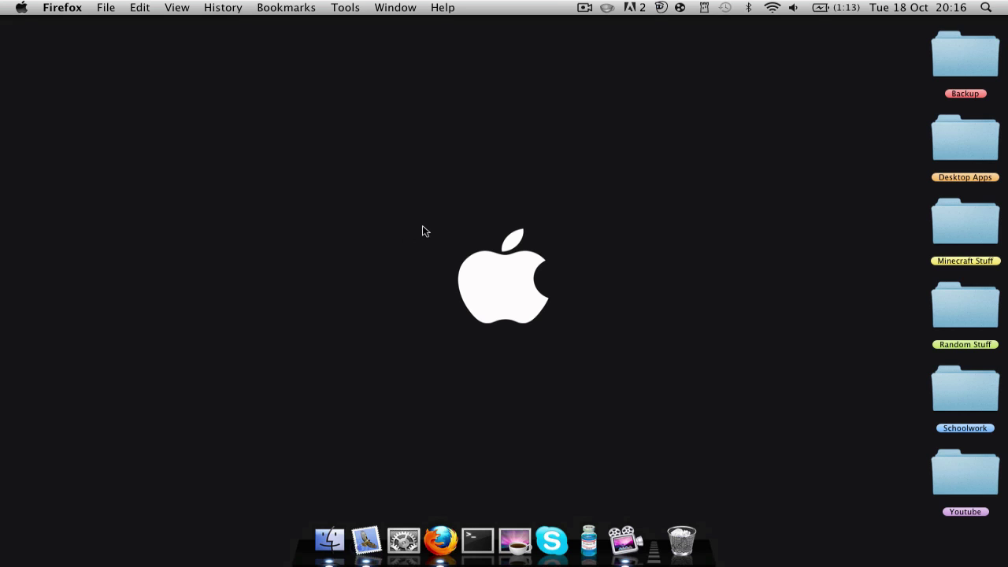
drag(423, 227, 586, 329)
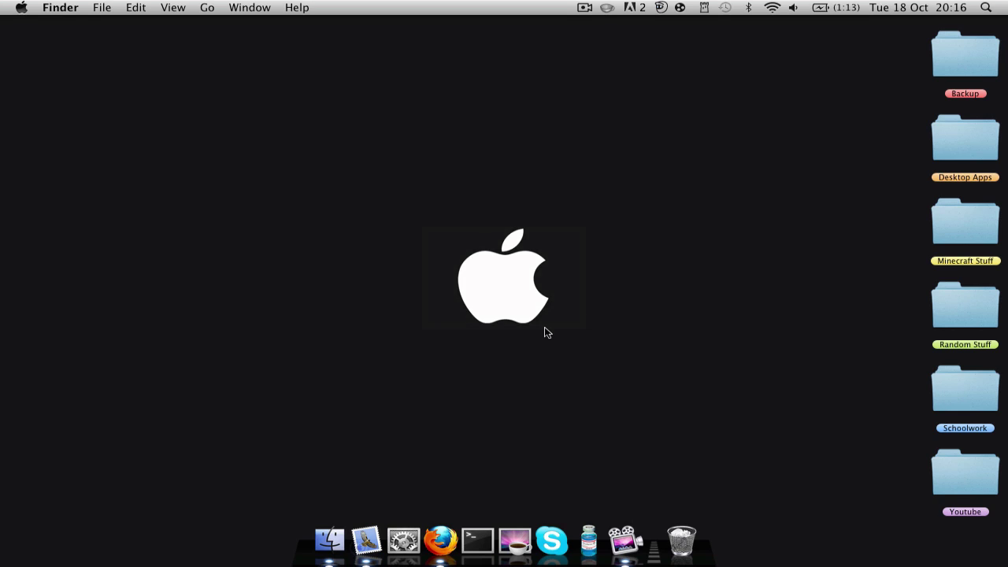